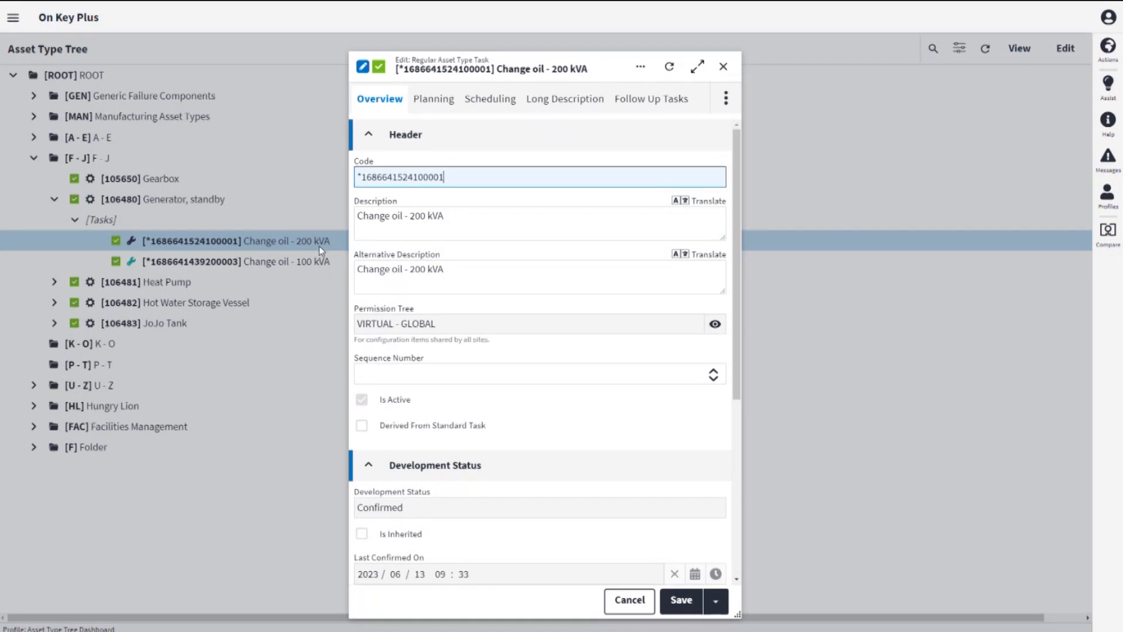
- Review the rule attached to the Change oil - 200 kVA task, including its rule text
click(726, 99)
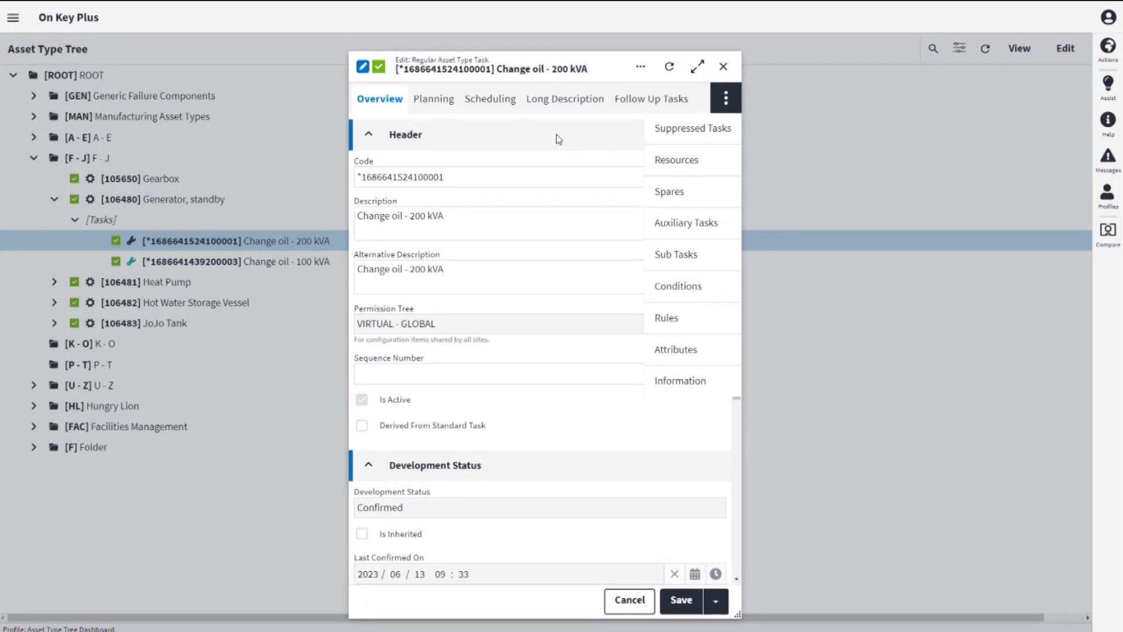
click(667, 318)
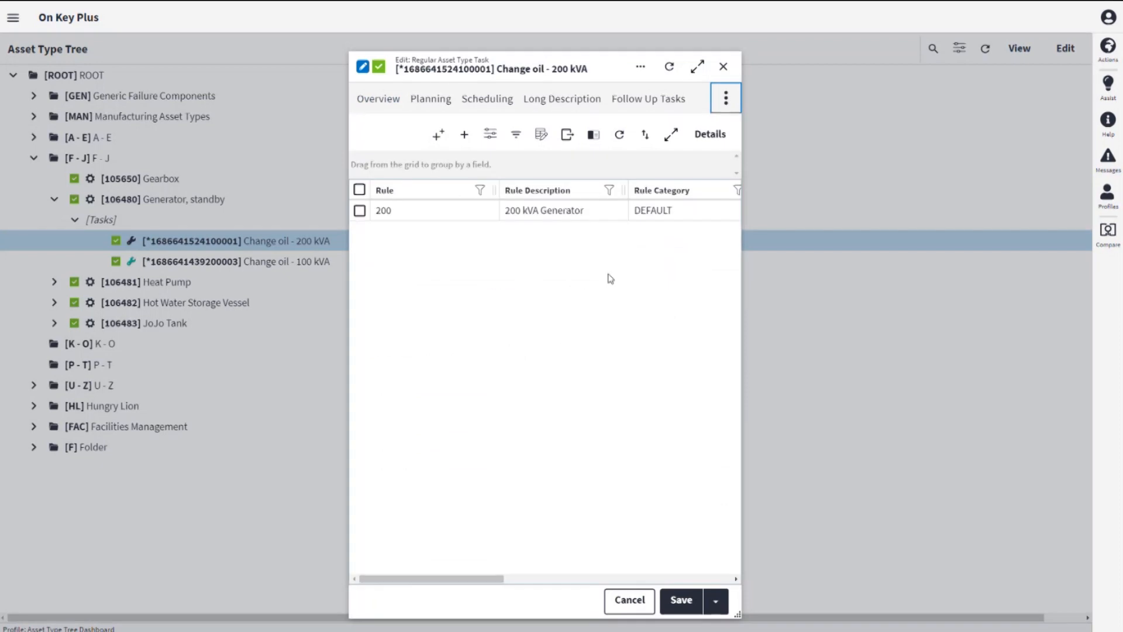
double_click(449, 202)
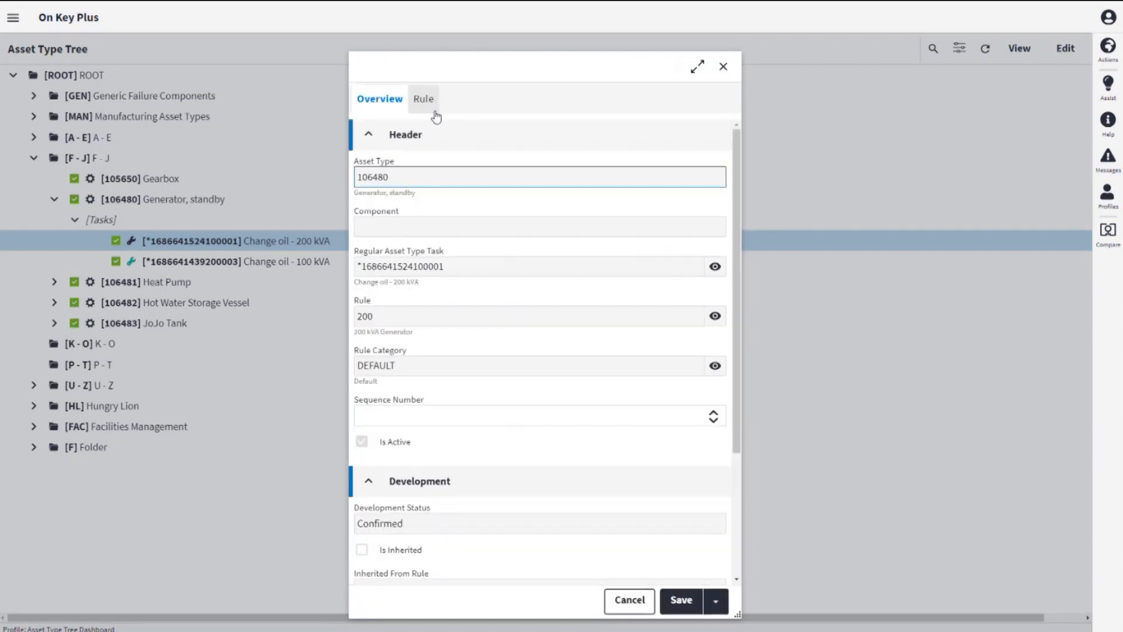
click(422, 99)
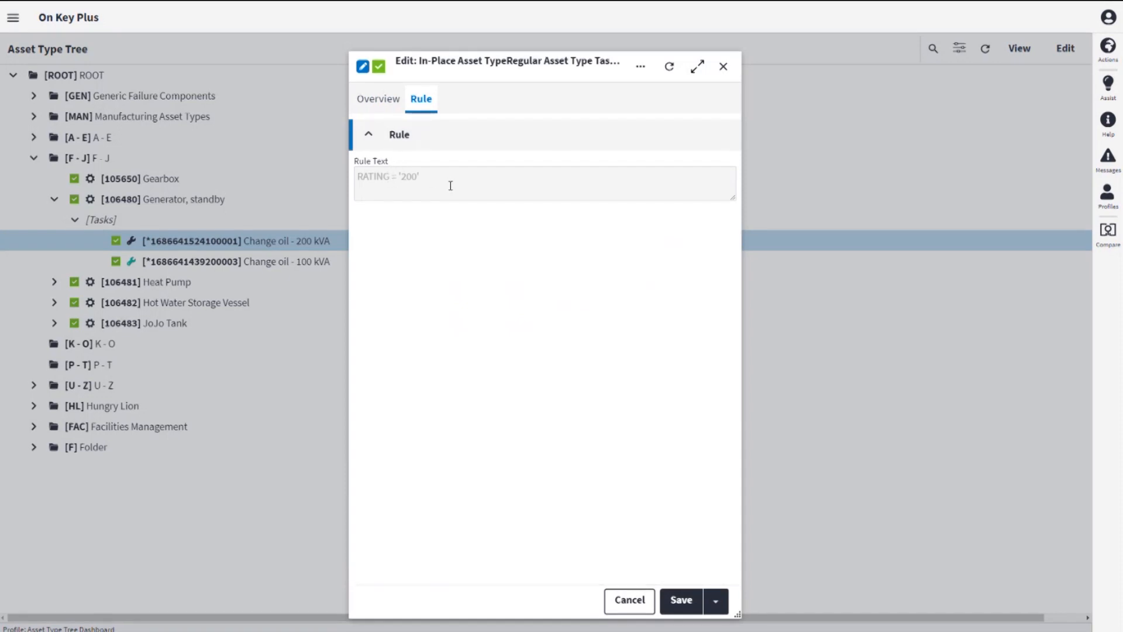
click(378, 111)
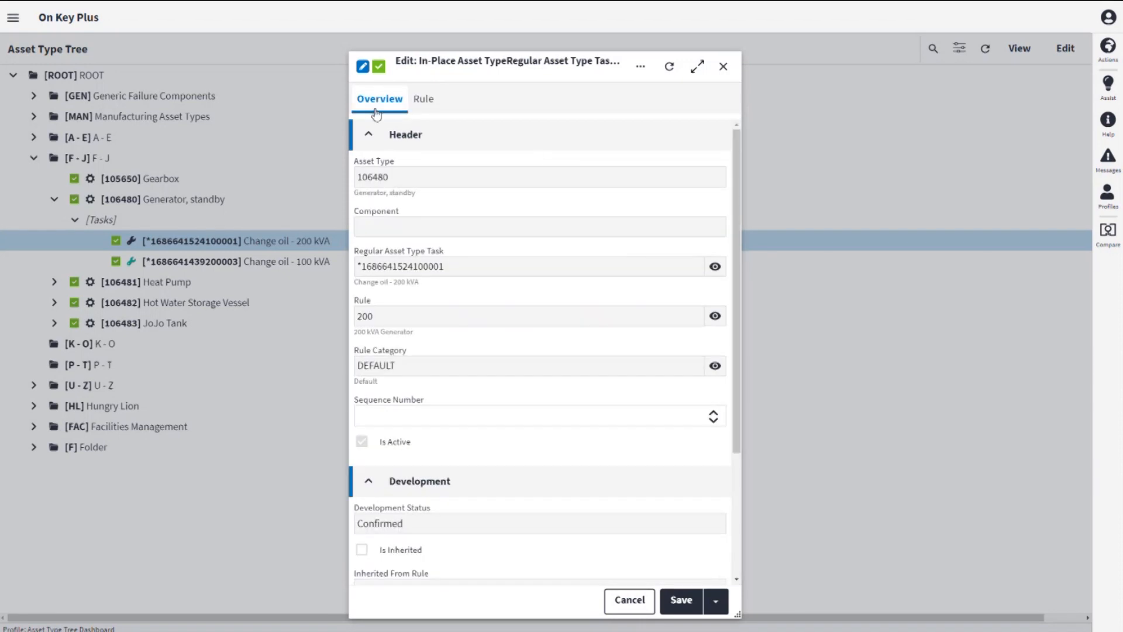
click(723, 67)
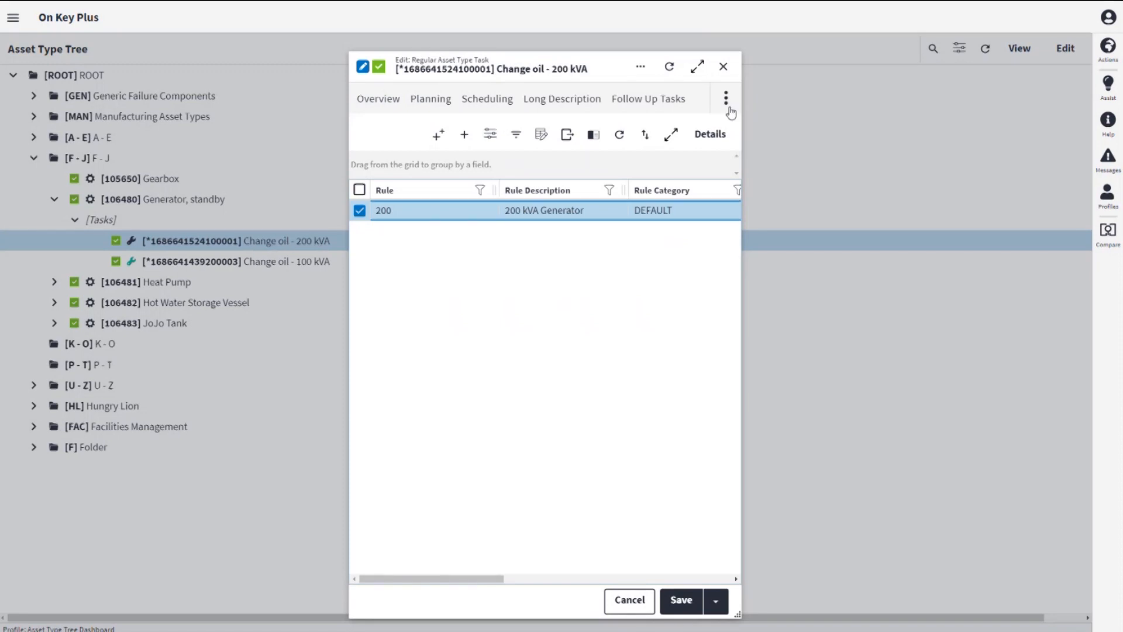
click(723, 67)
- Check the rules assigned to the Change oil - 100 kVA task
double_click(294, 262)
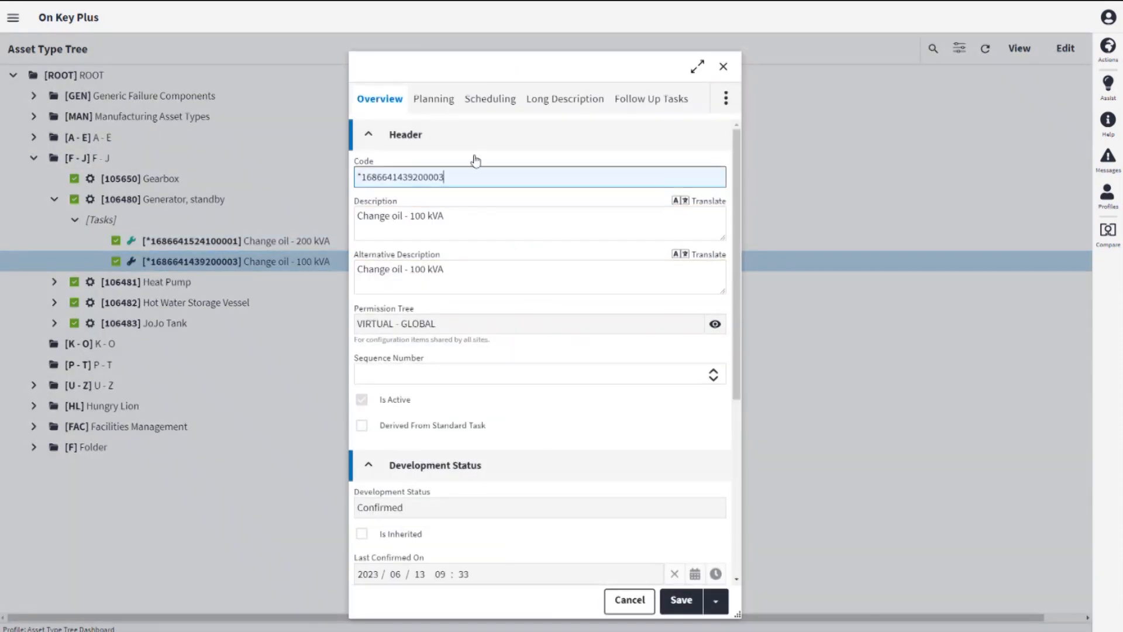
click(728, 101)
click(667, 318)
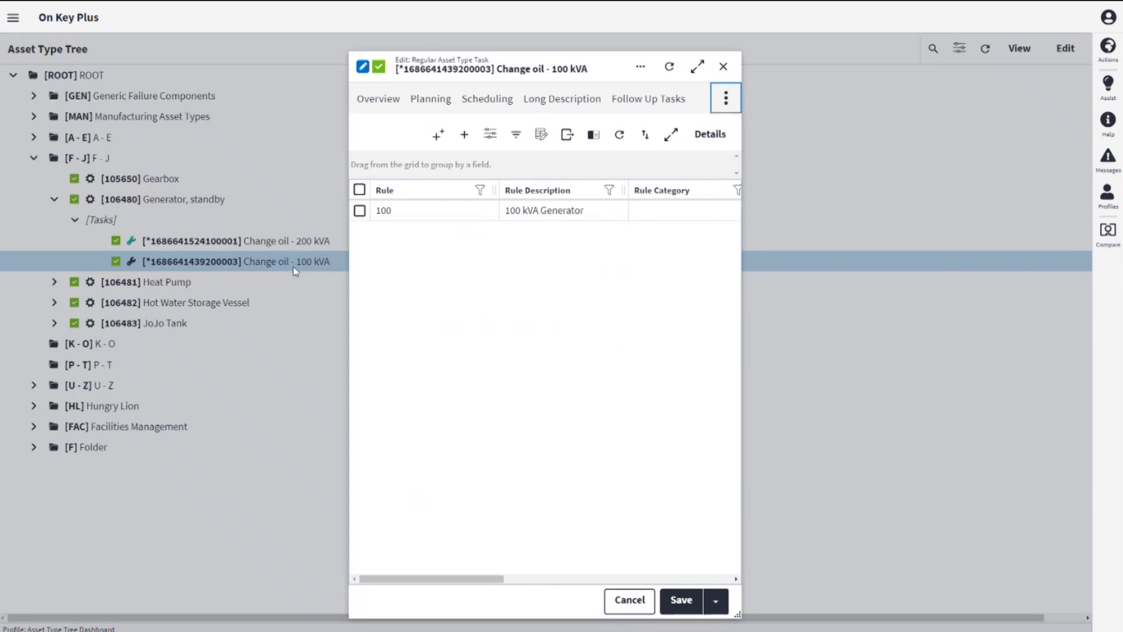
click(722, 69)
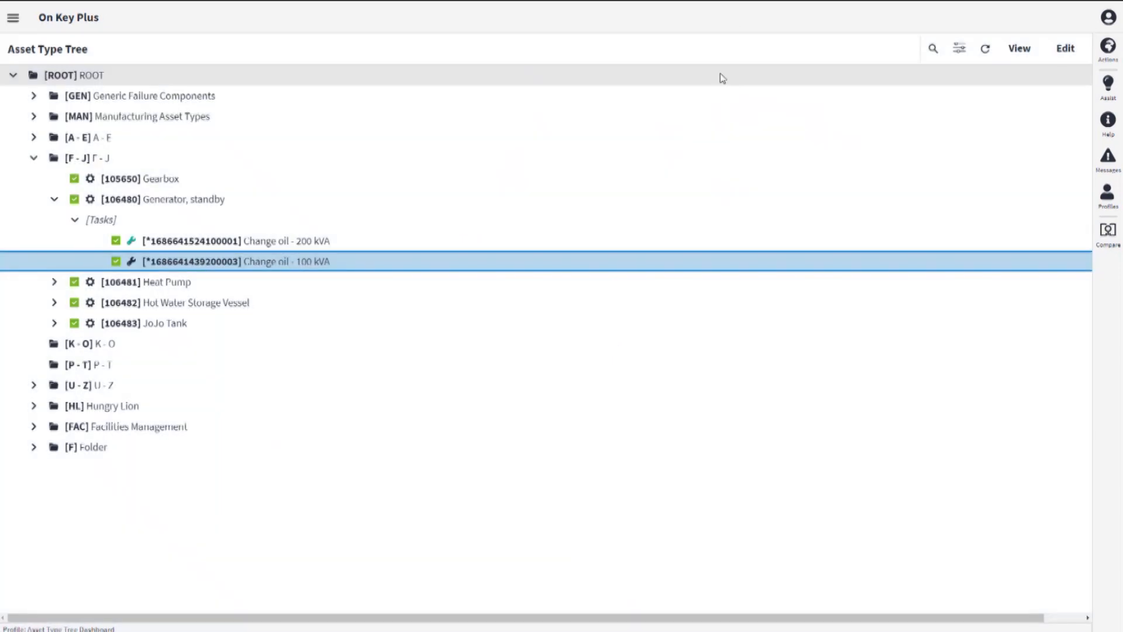
click(251, 244)
click(265, 262)
- Review the rules and options of the Generator, standby asset type
double_click(210, 201)
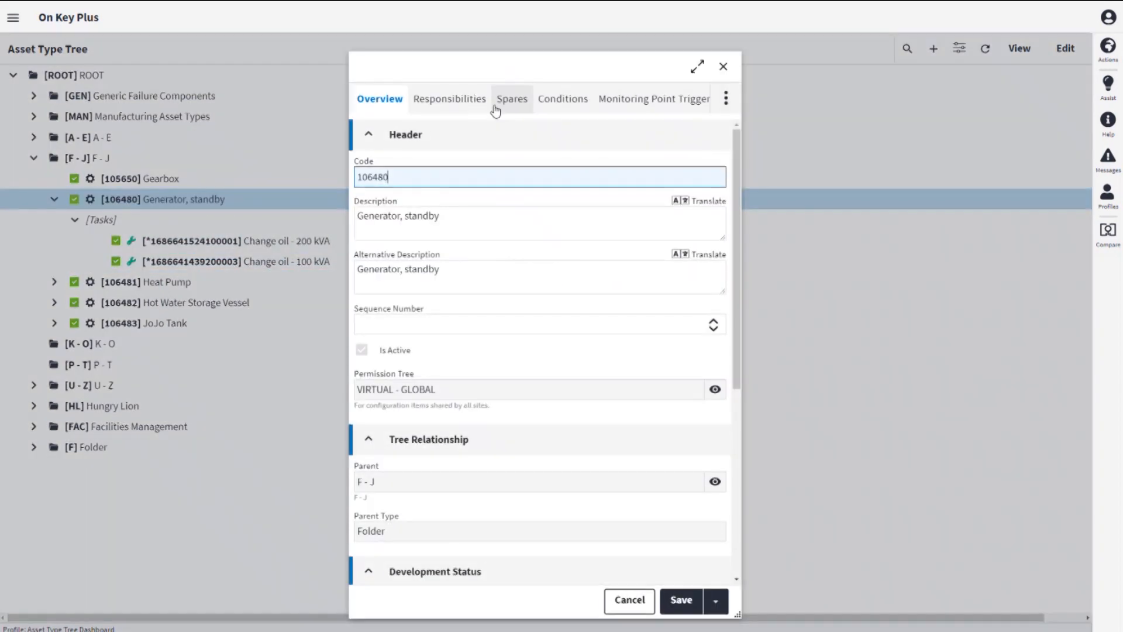
click(727, 100)
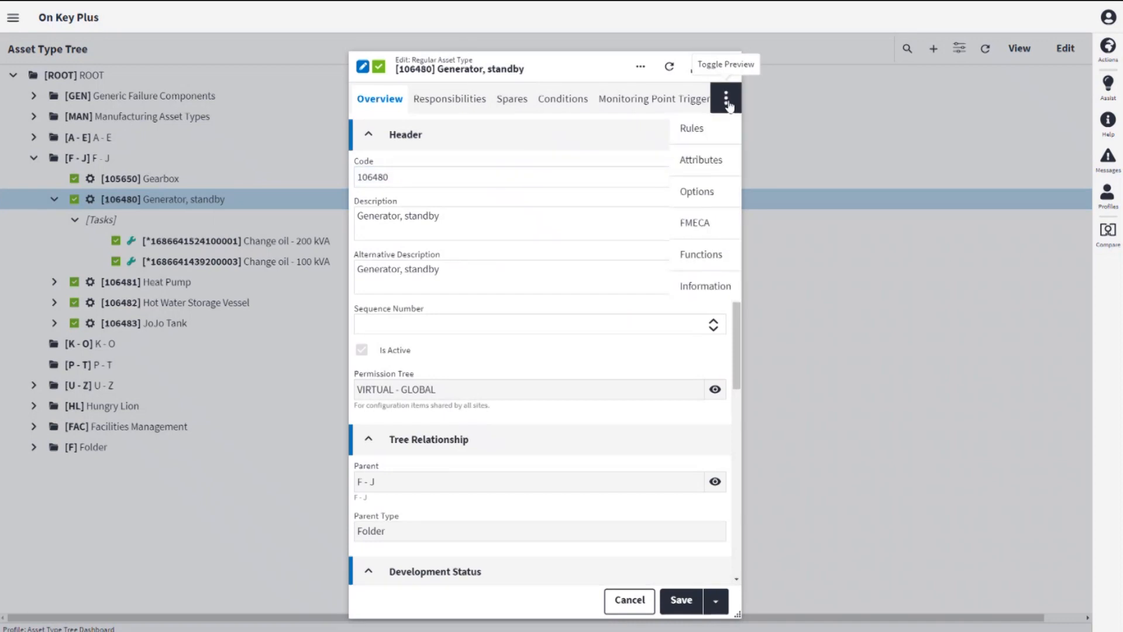
click(725, 124)
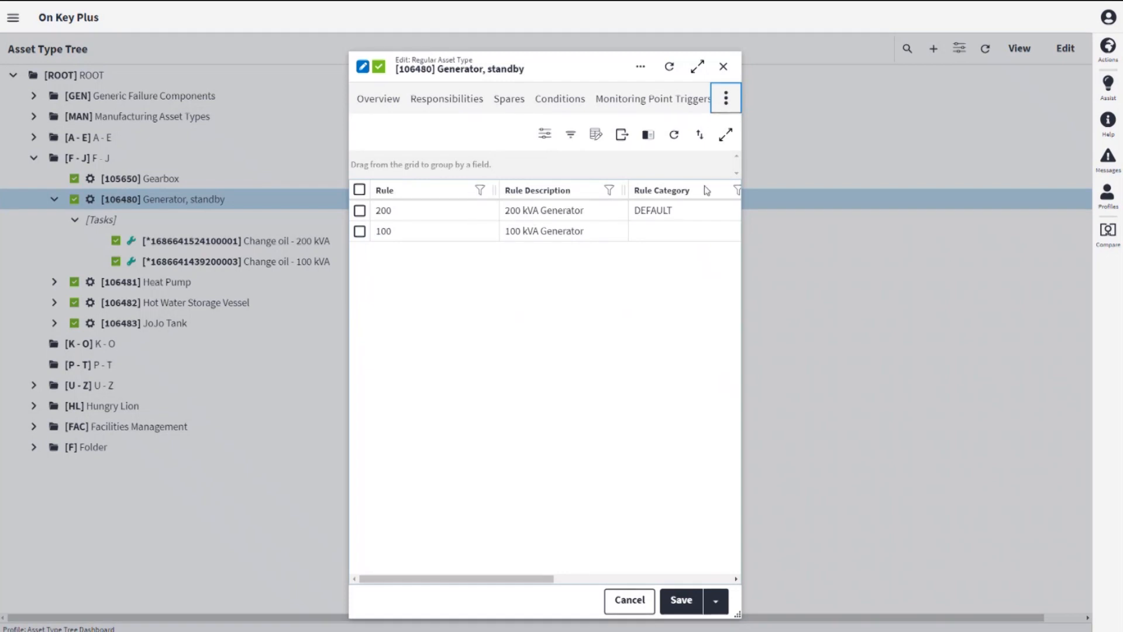
click(735, 102)
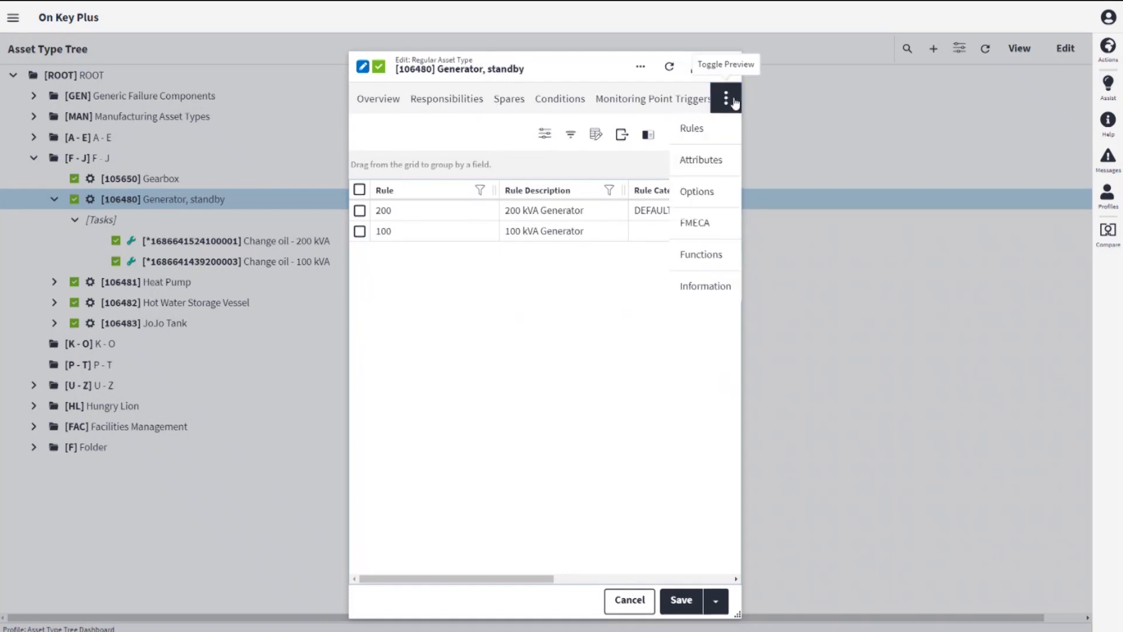
click(708, 192)
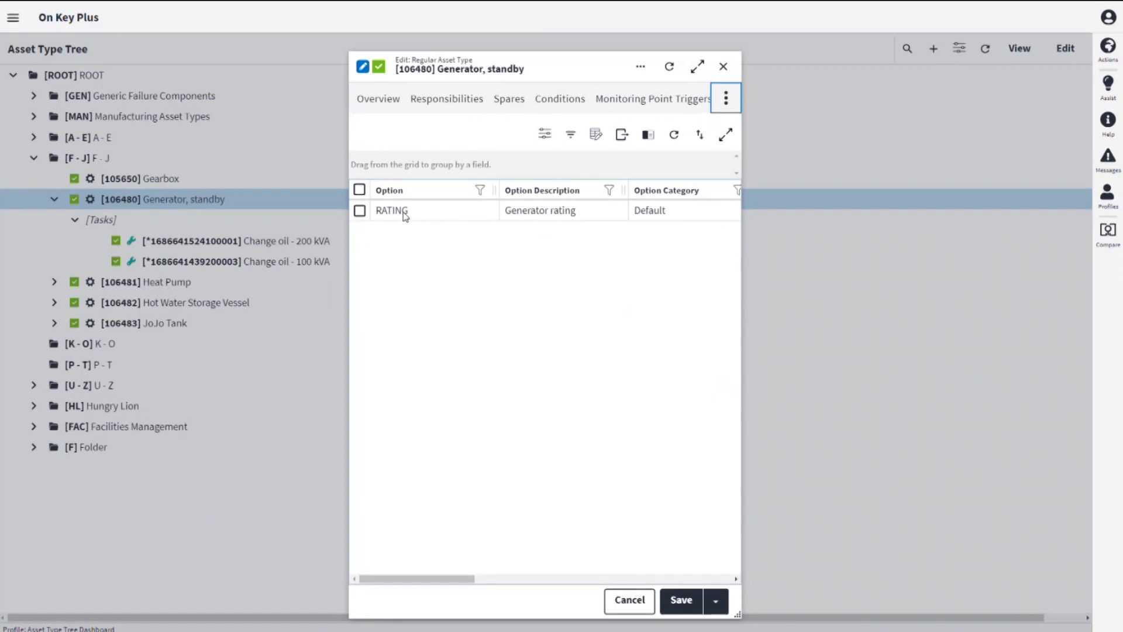
click(723, 66)
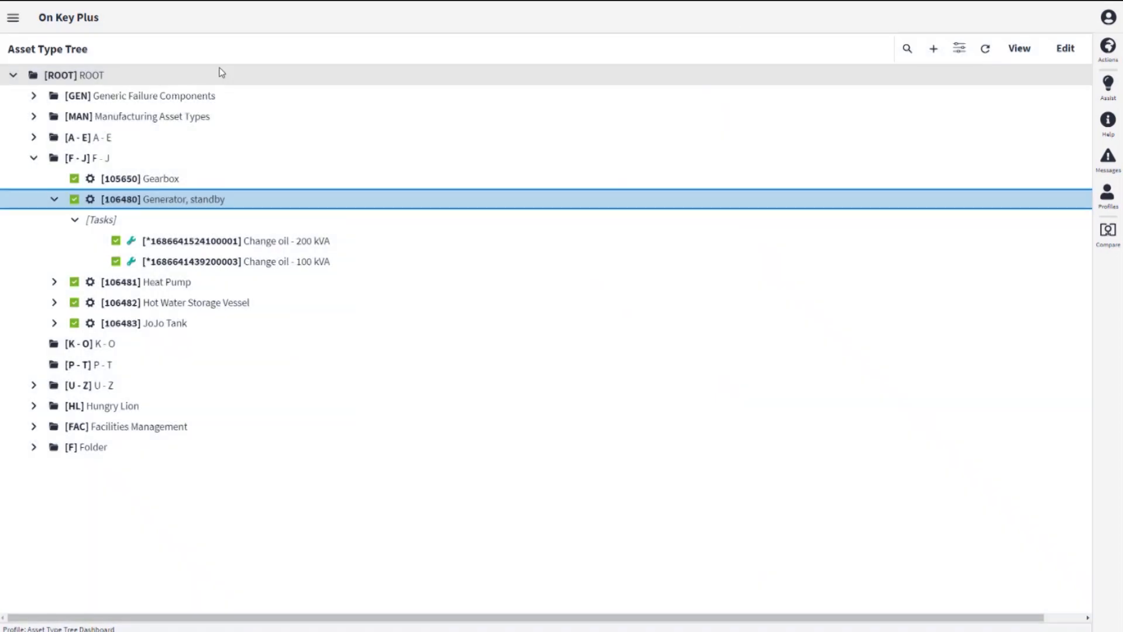
- Open the Asset Tree and expand Container Sites under Base Stations
click(8, 24)
text(asset)
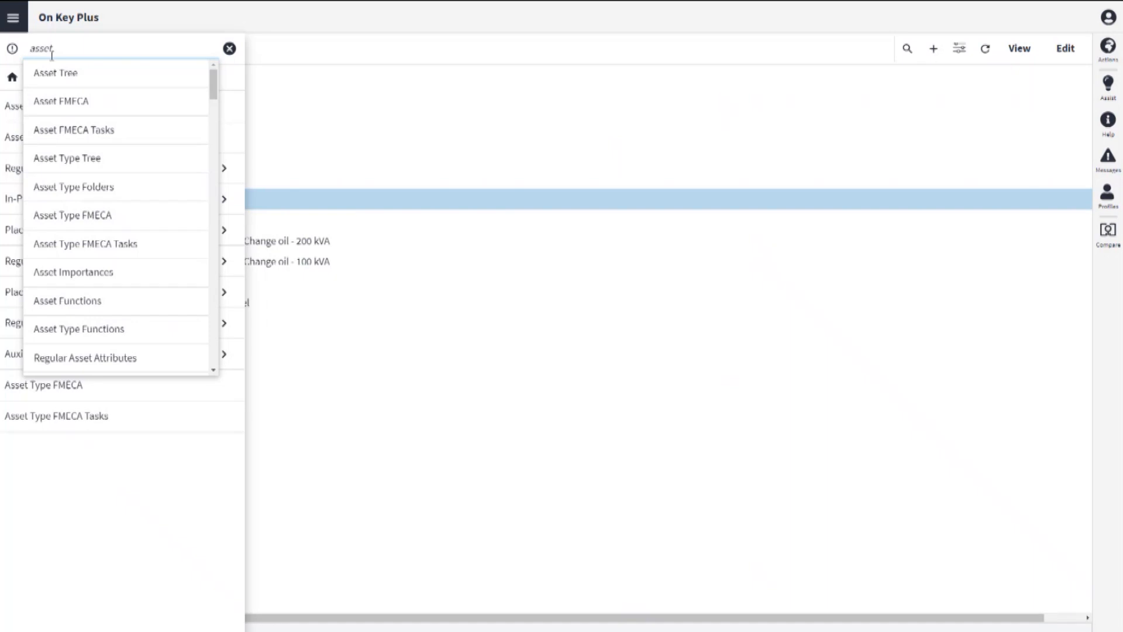
click(70, 73)
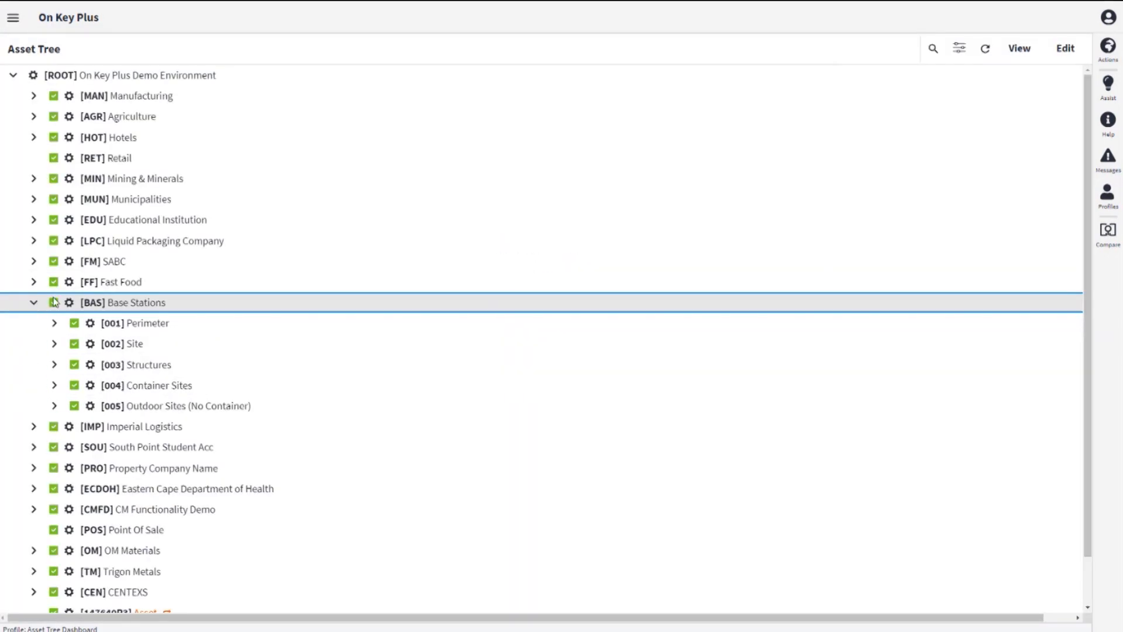
click(54, 385)
scroll(103, 391, down, 6)
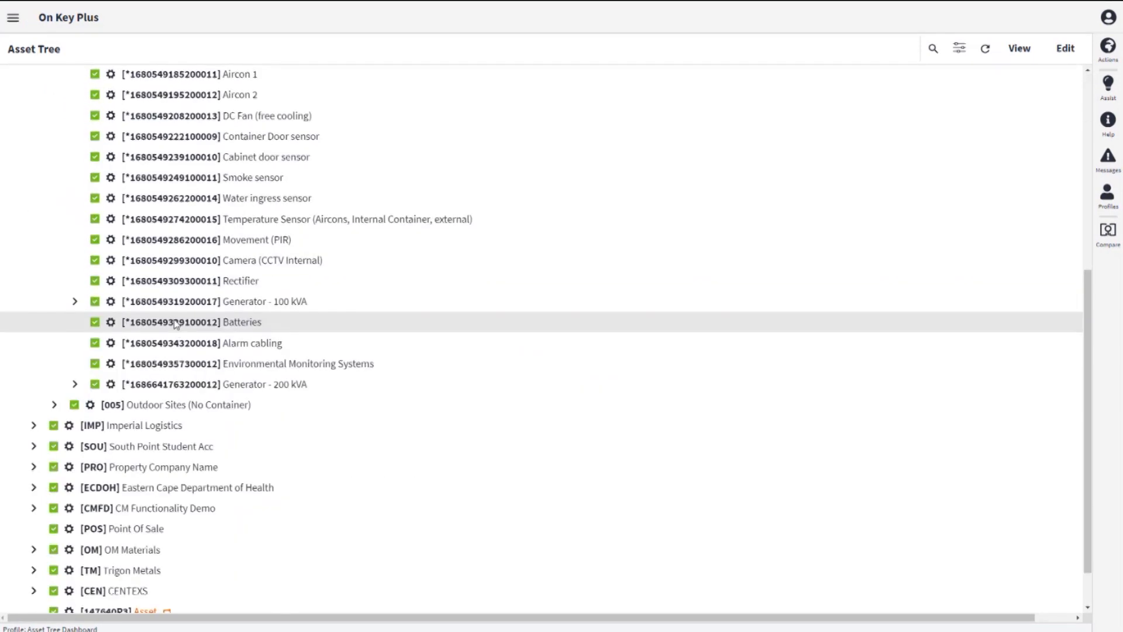
- Open the option values of the Generator - 200 kVA asset under Container Sites
click(184, 389)
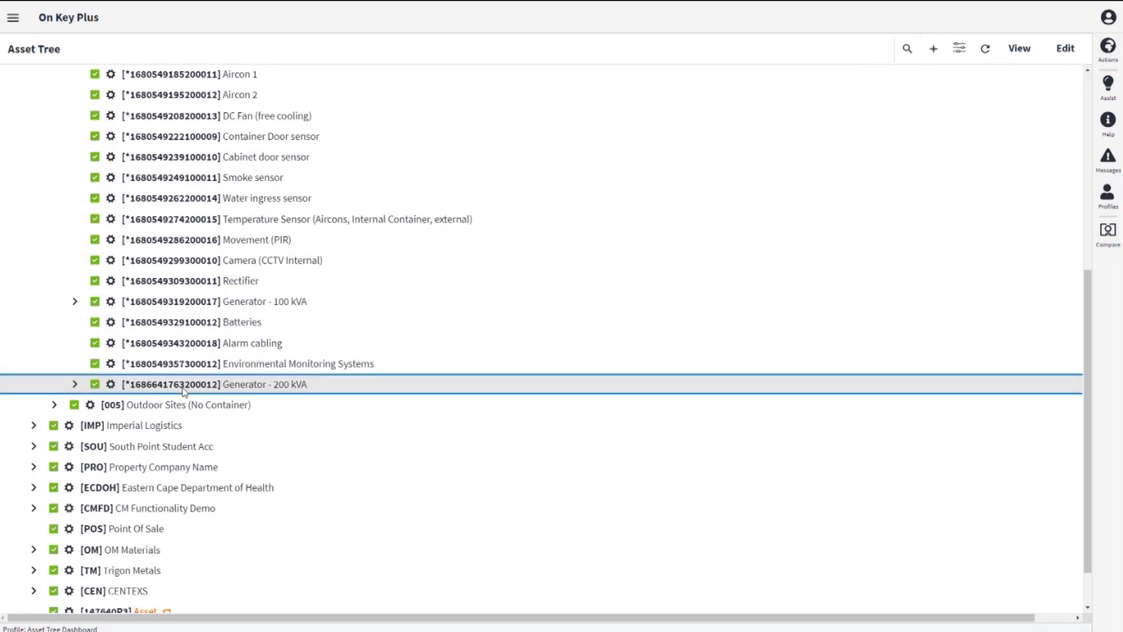
scroll(301, 368, down, 1)
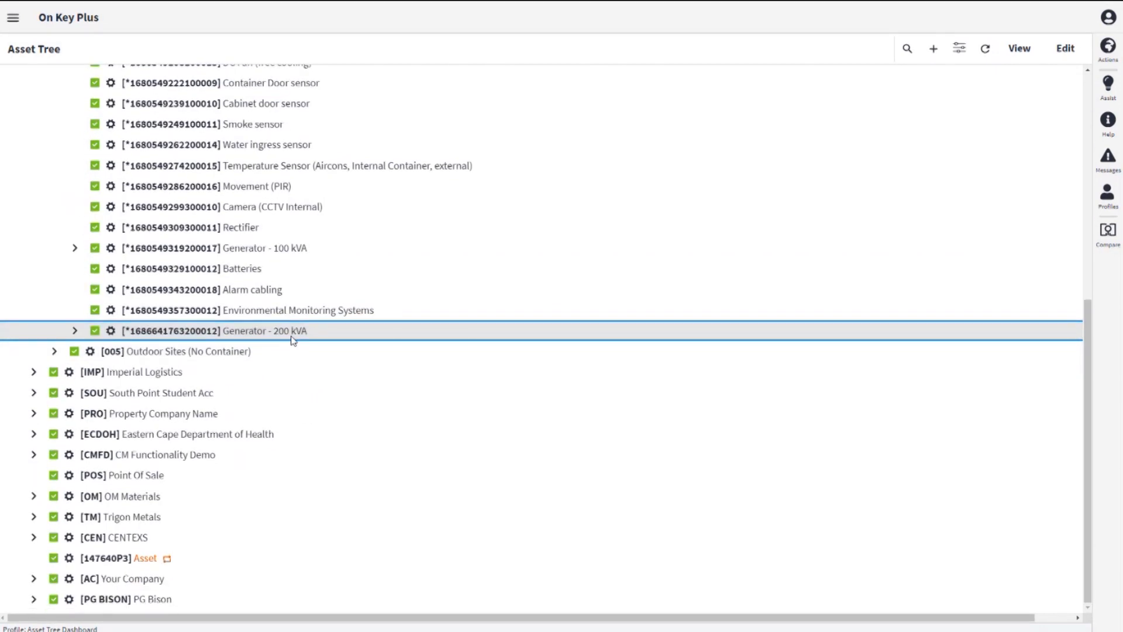
double_click(292, 338)
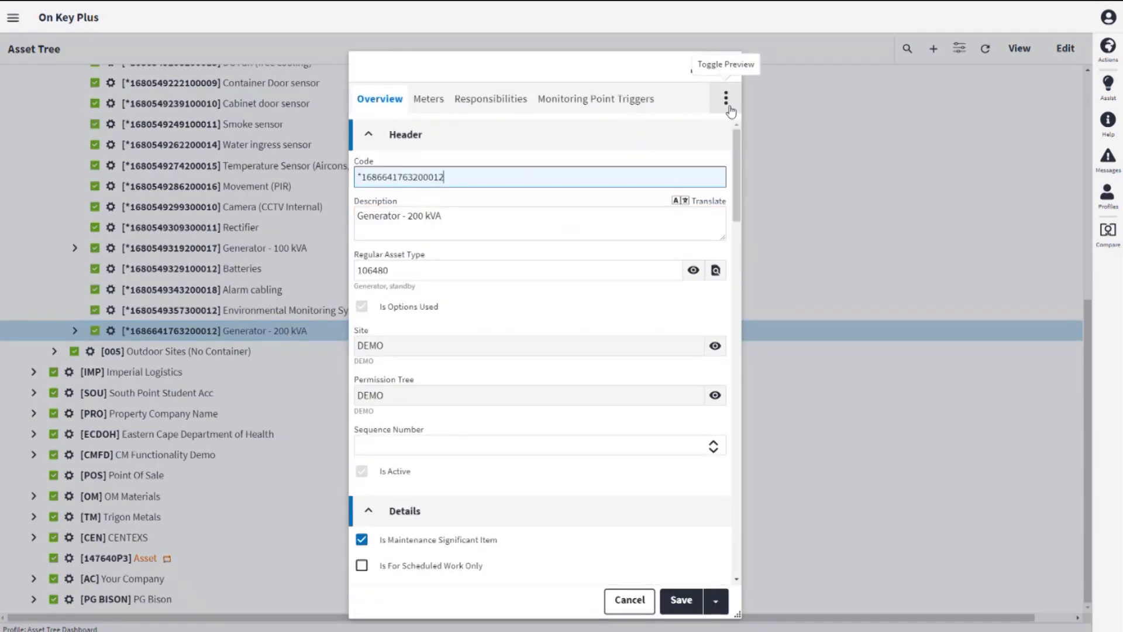
click(727, 99)
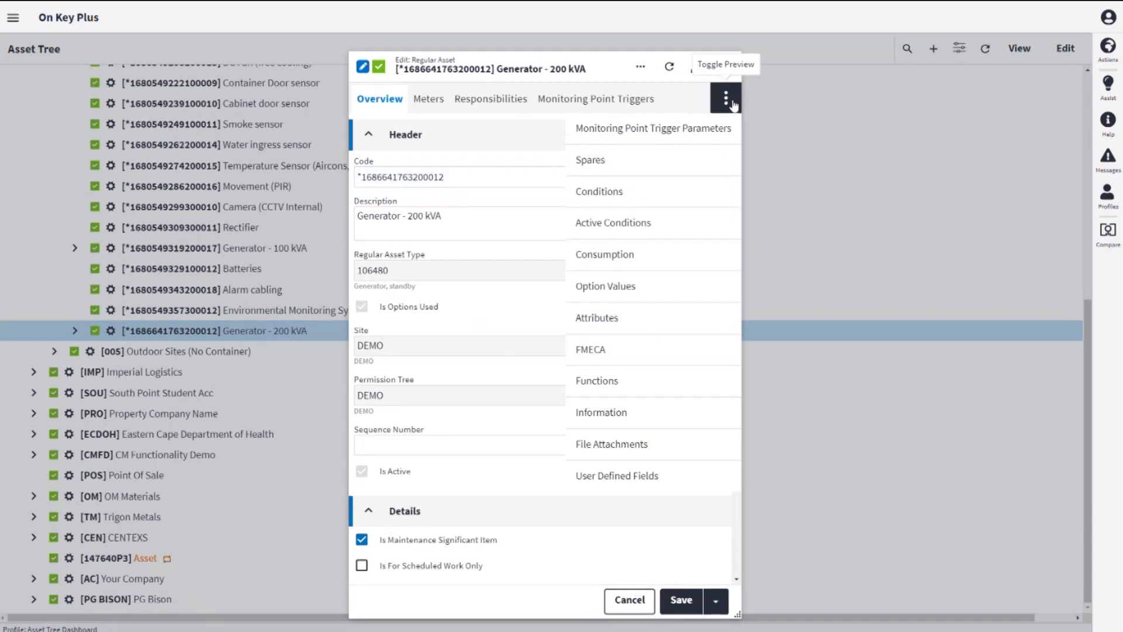
click(642, 299)
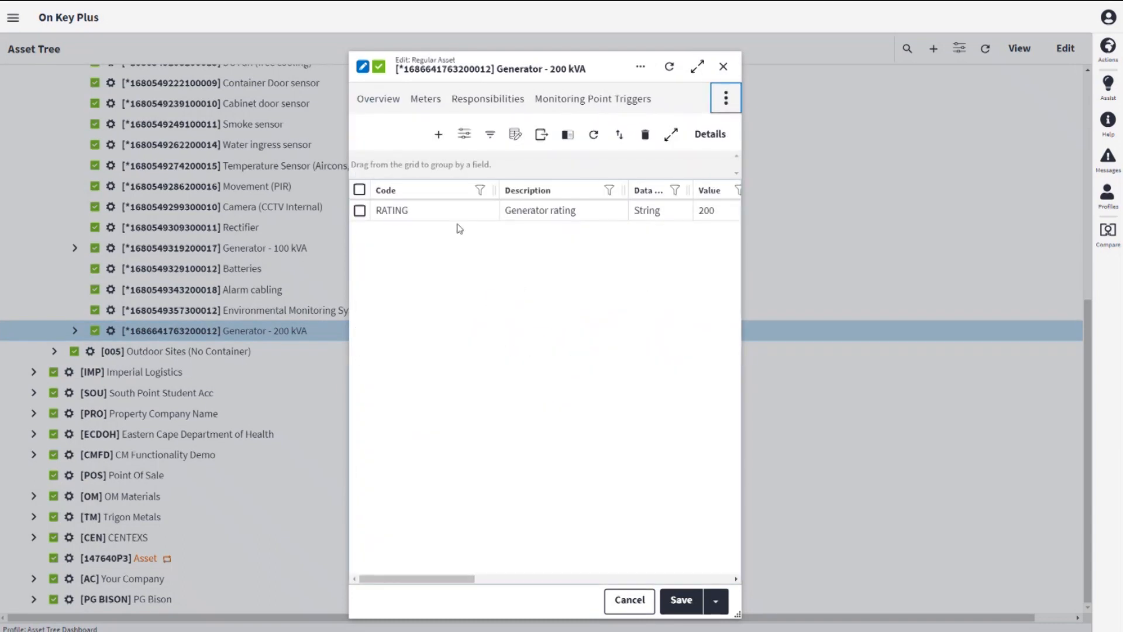
click(443, 142)
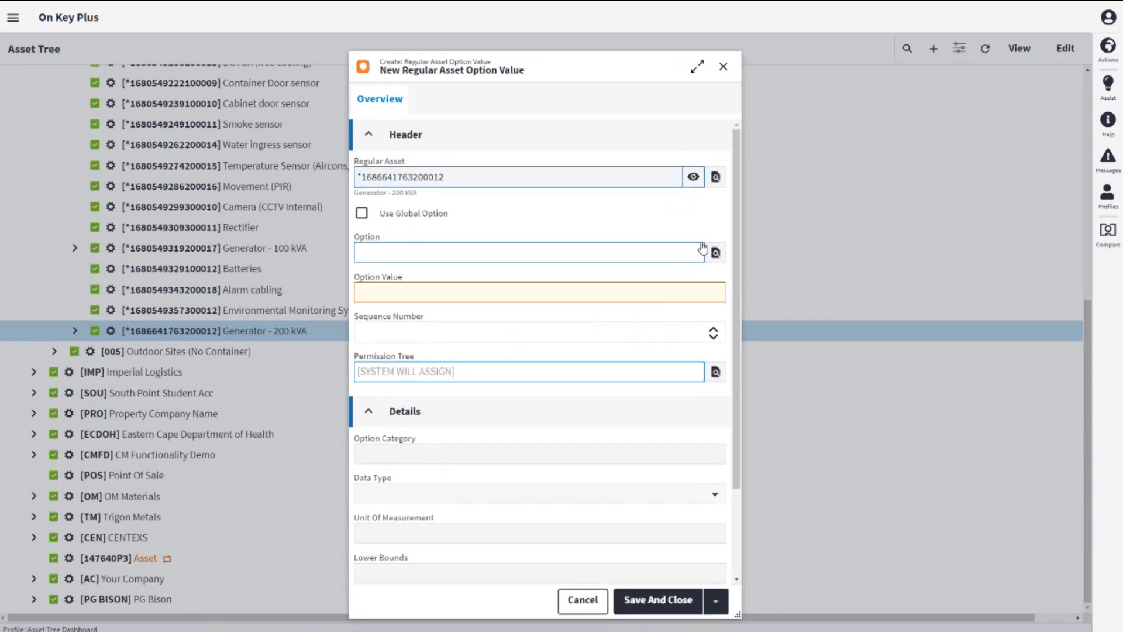
click(719, 255)
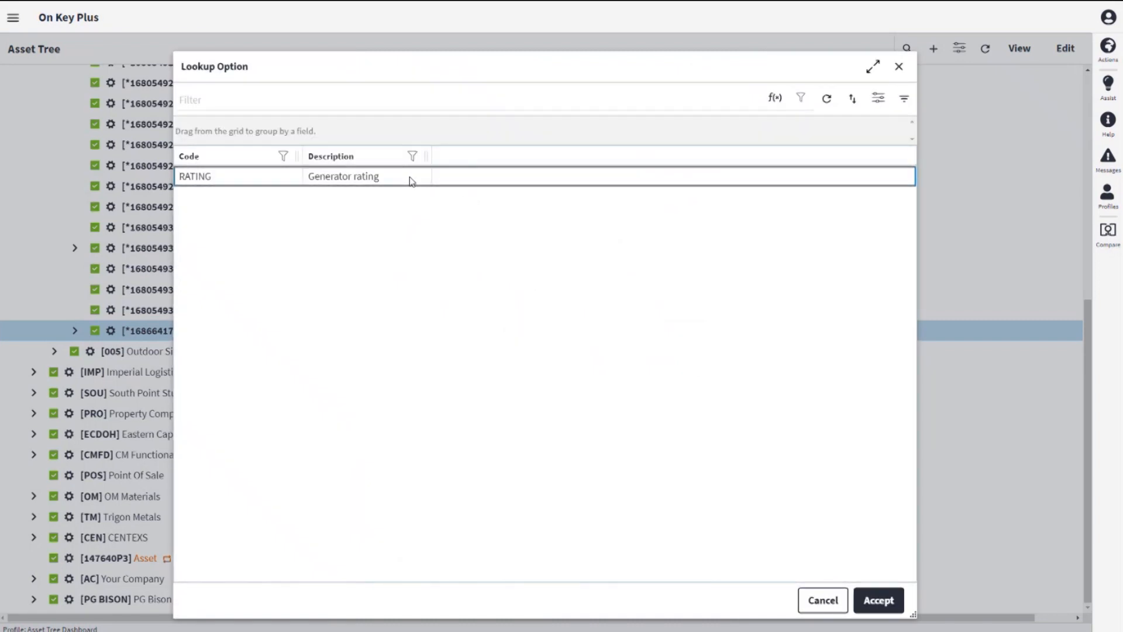
click(899, 66)
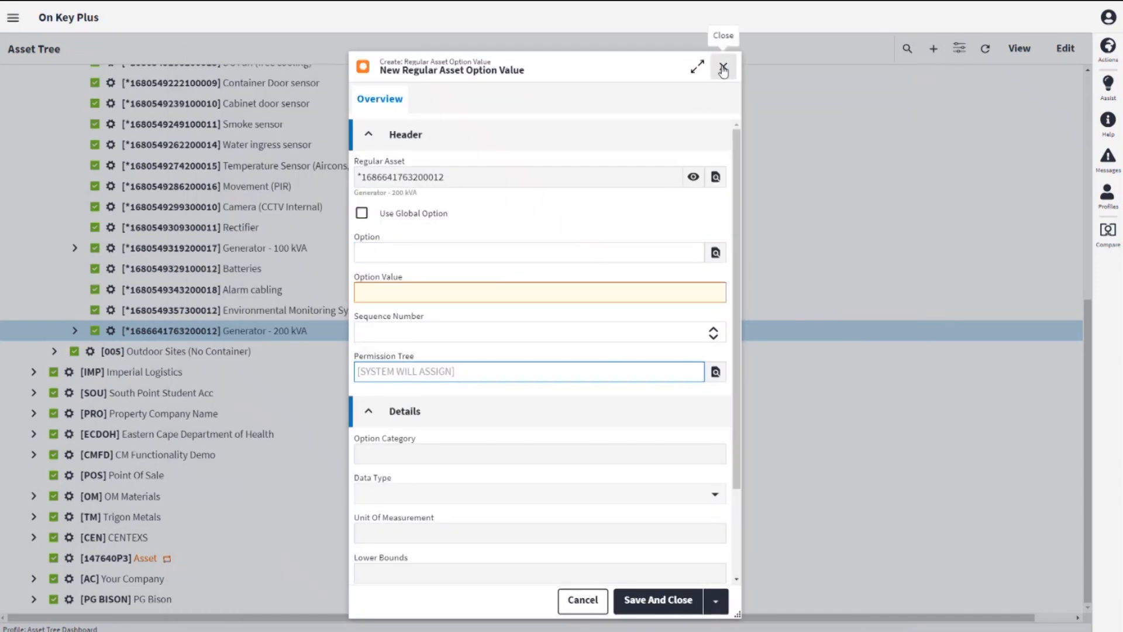
click(723, 68)
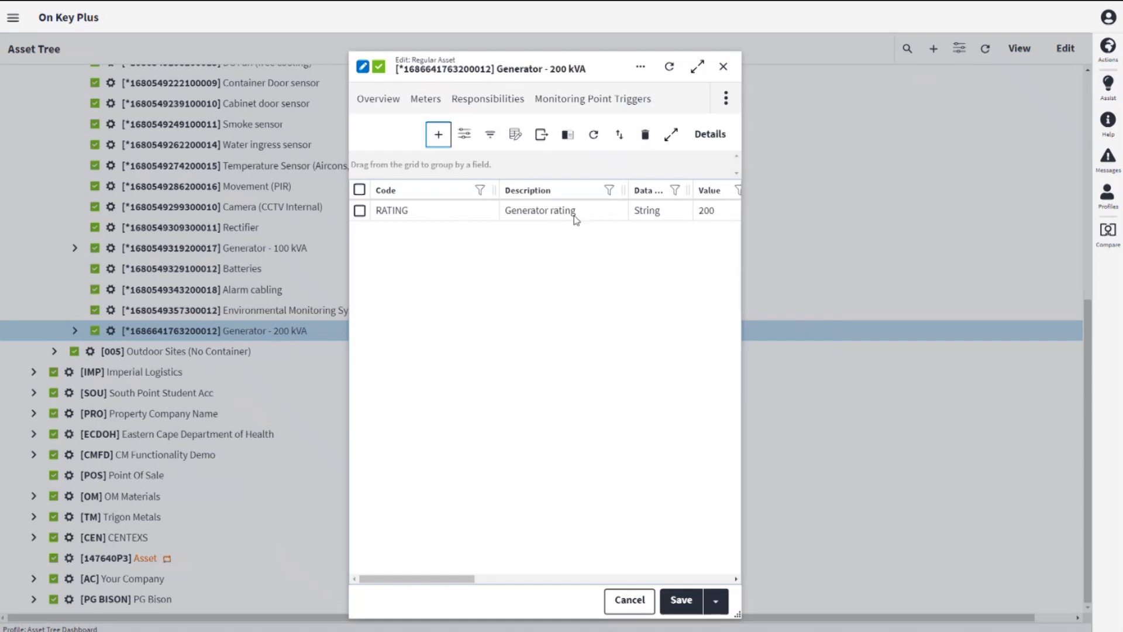
- Inspect the RATING option value of Generator - 200 kVA, and expand that asset's task list in the tree
double_click(418, 213)
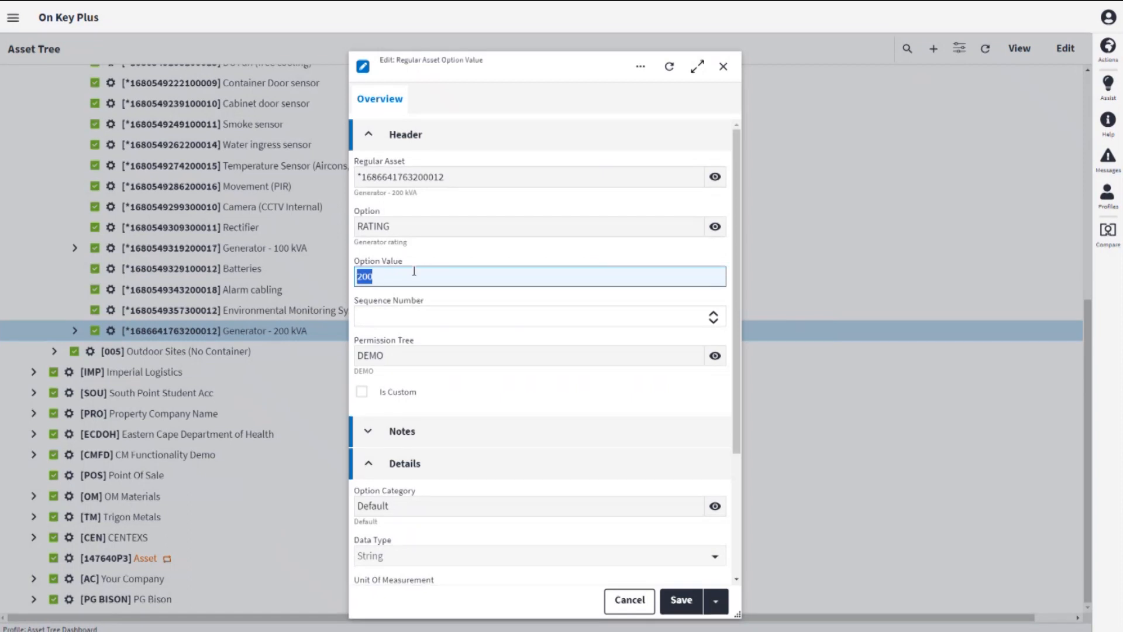
click(723, 66)
click(722, 68)
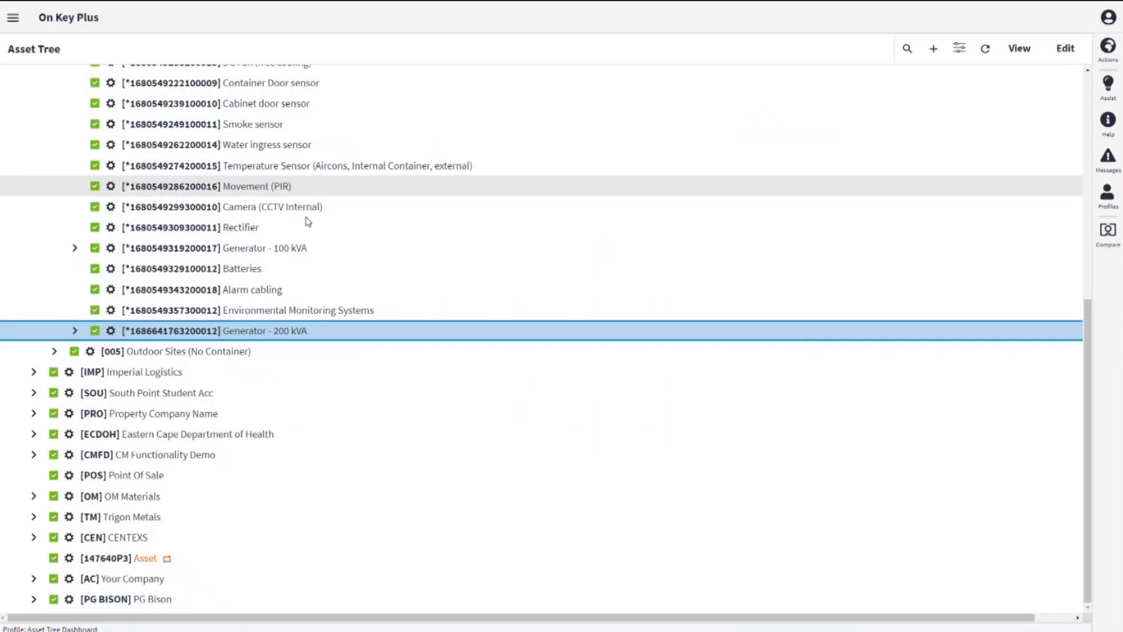
click(75, 331)
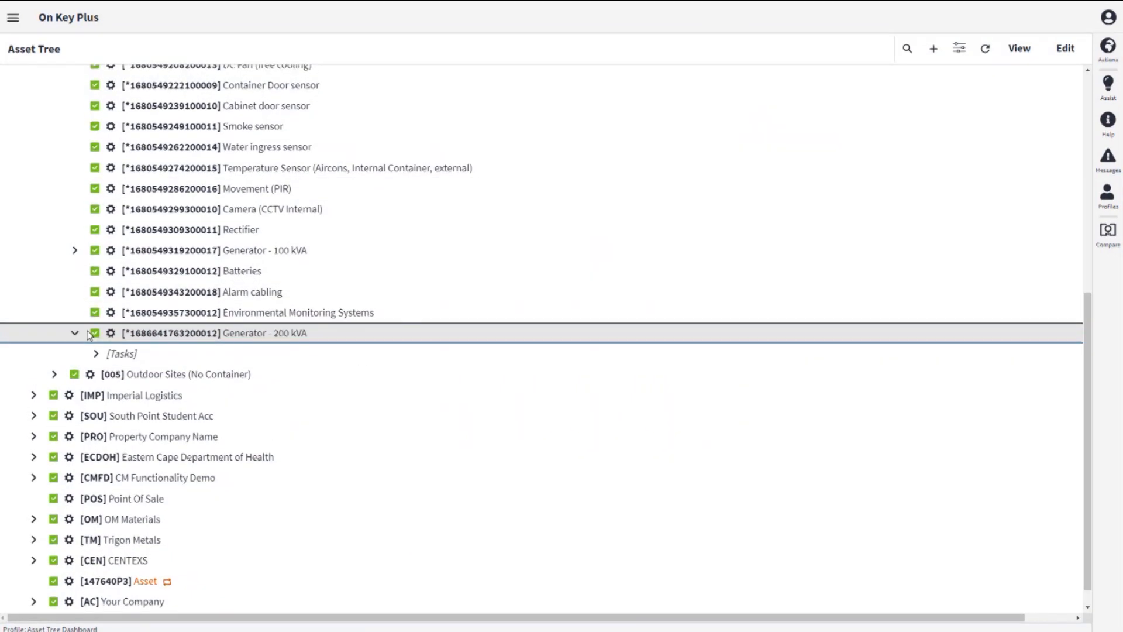
click(96, 354)
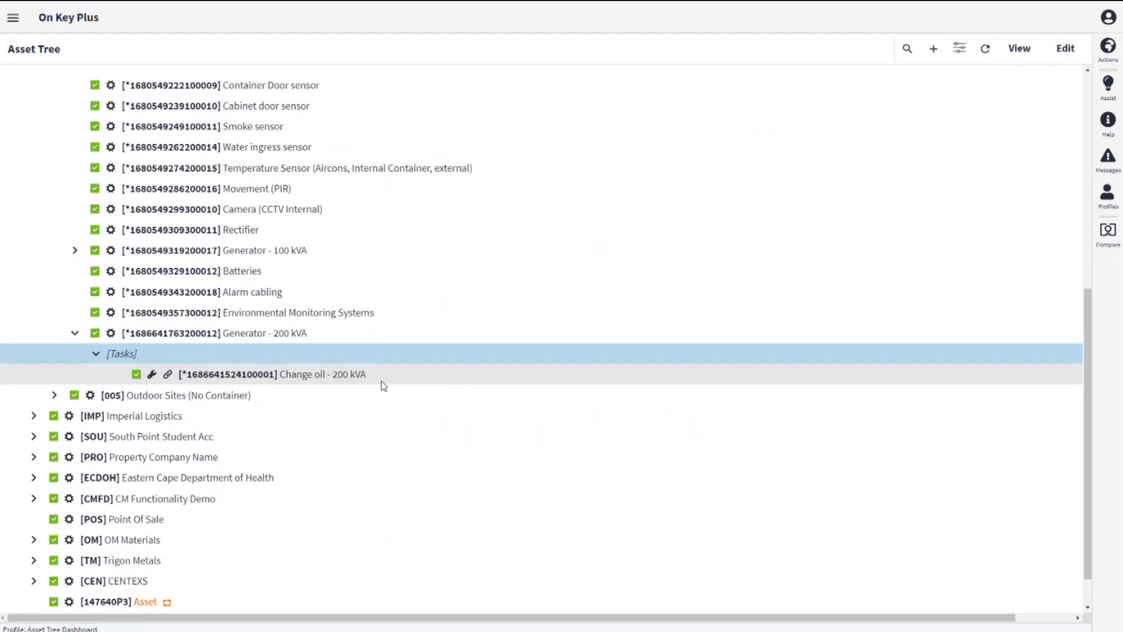
- Set the RATING option value of the Generator - 200 kVA asset to 100, save the changes and close the asset
double_click(317, 332)
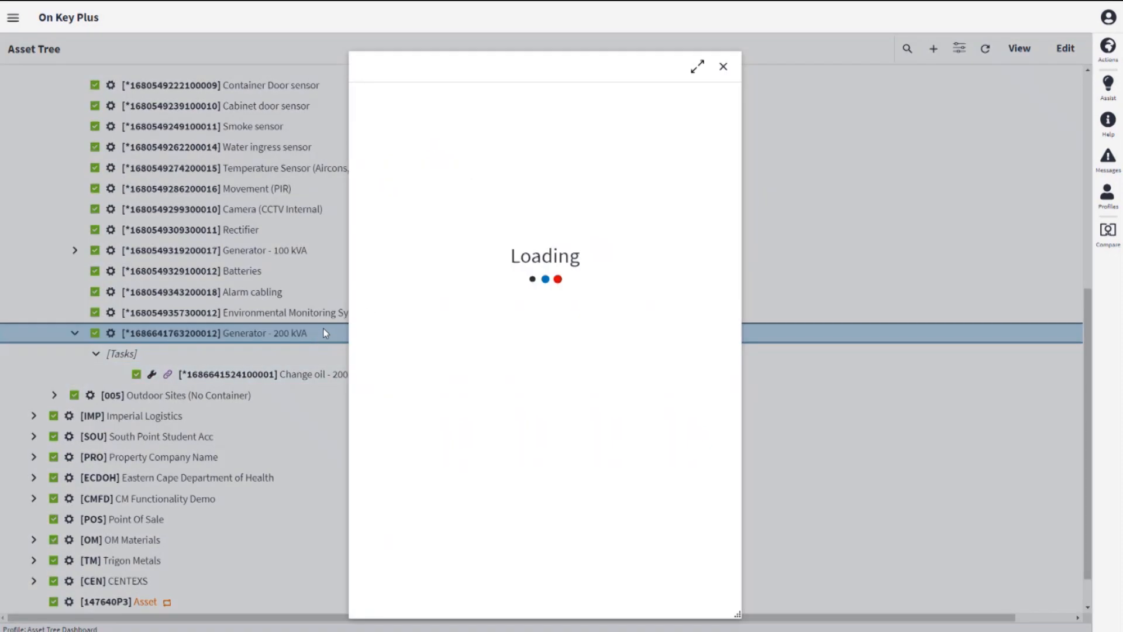
click(726, 99)
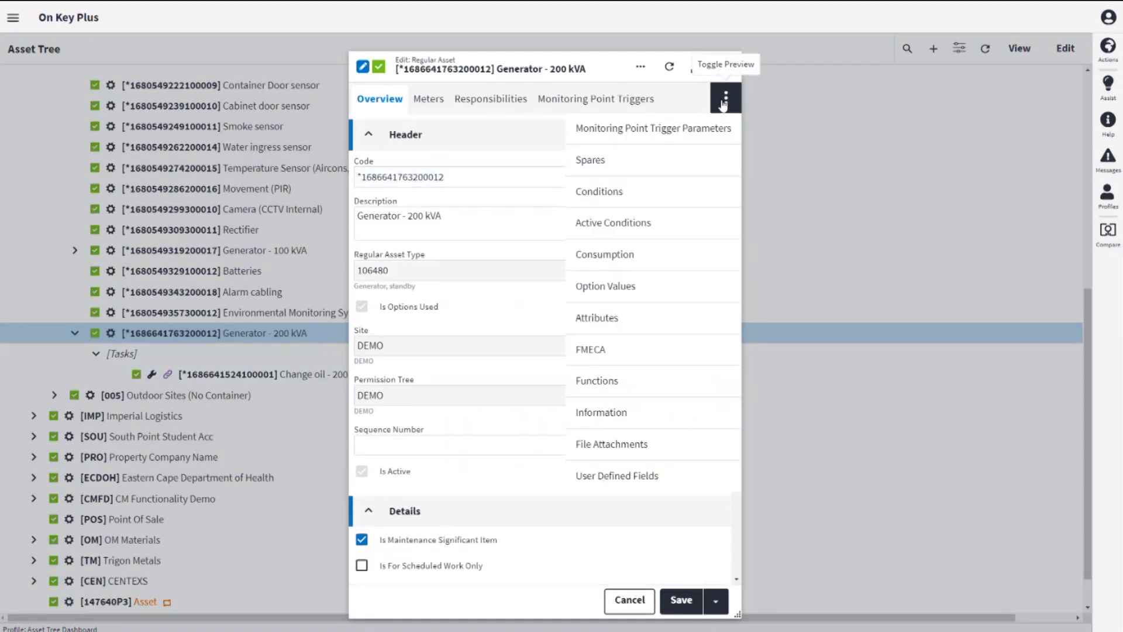
click(629, 297)
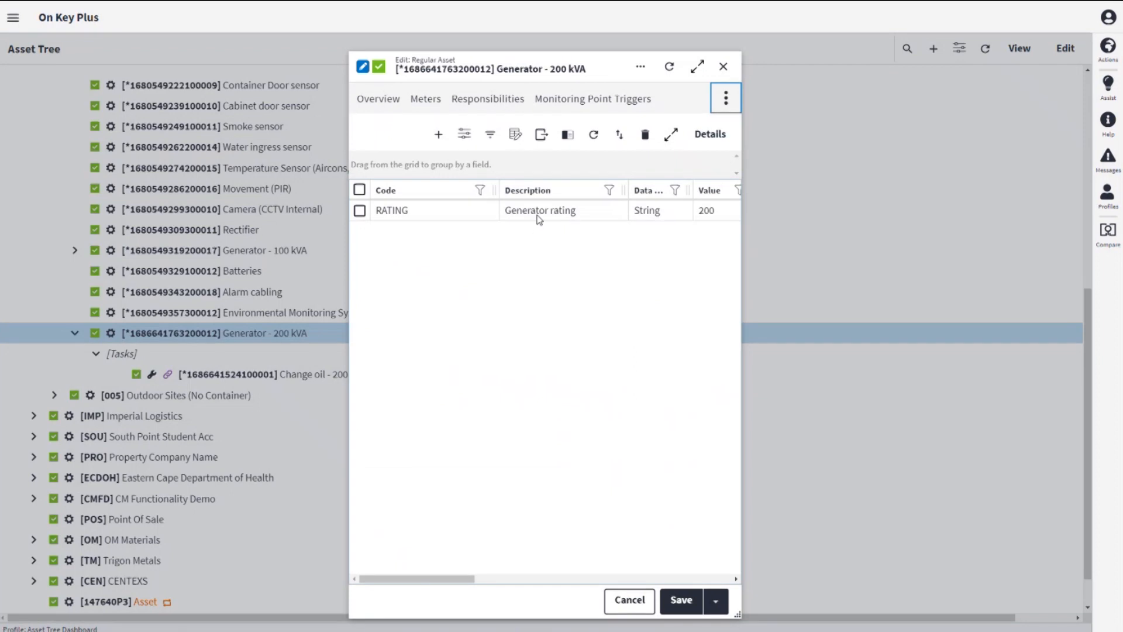
double_click(539, 216)
click(400, 279)
drag(389, 281, 330, 277)
text(100)
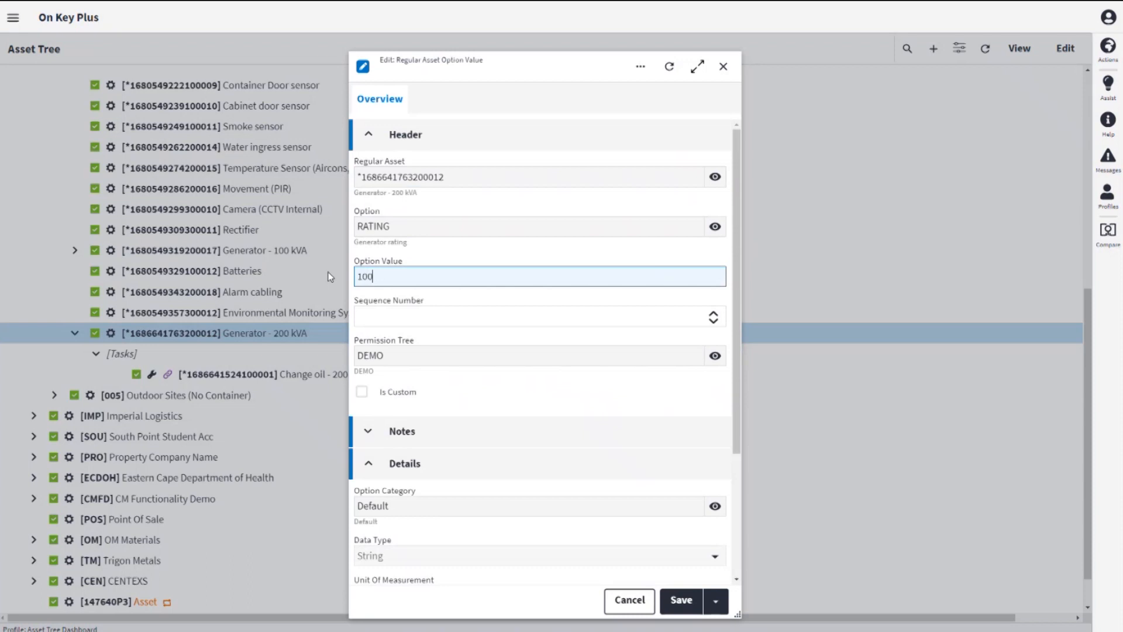
click(695, 602)
click(724, 66)
click(682, 601)
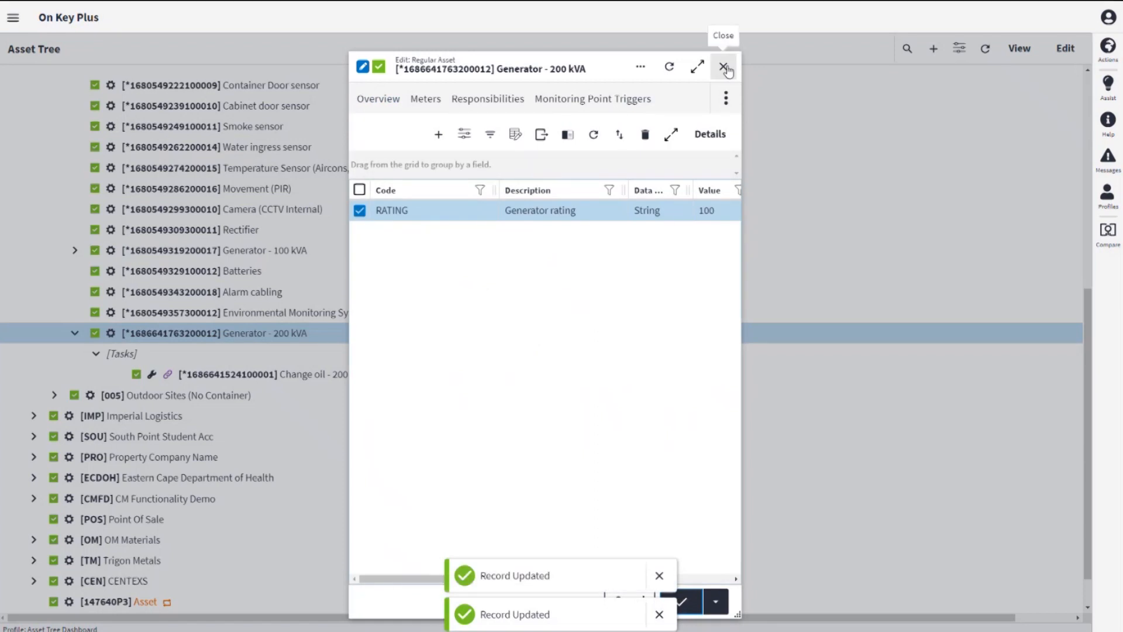
click(724, 67)
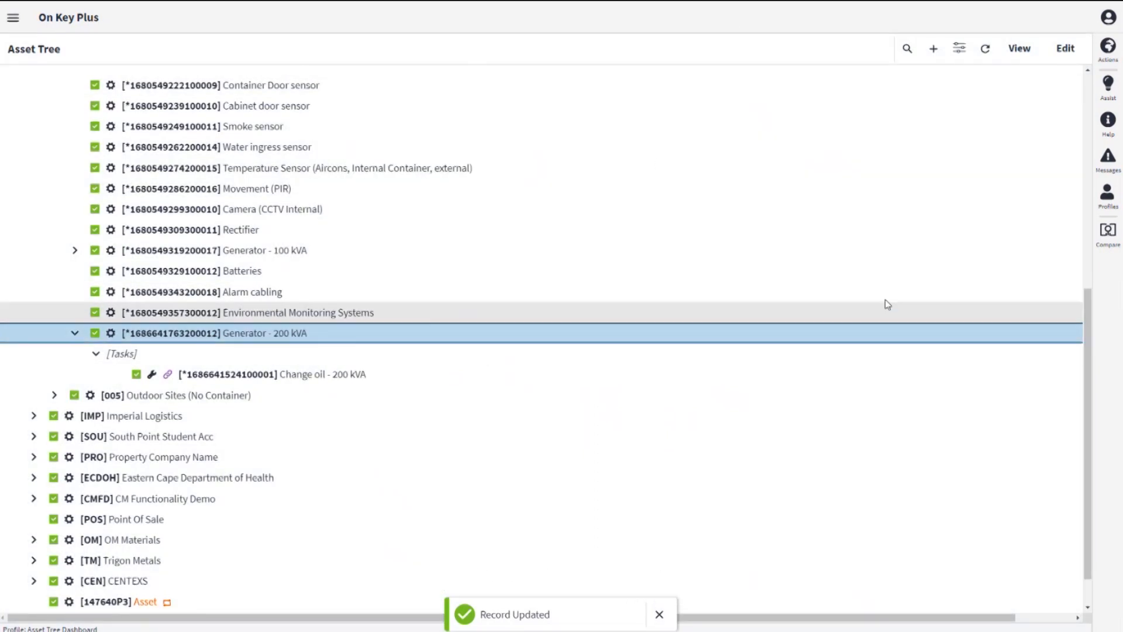
- Refresh the asset tree and synchronise the Generator - 200 kVA asset with Apply To Children enabled and no schedule
click(985, 50)
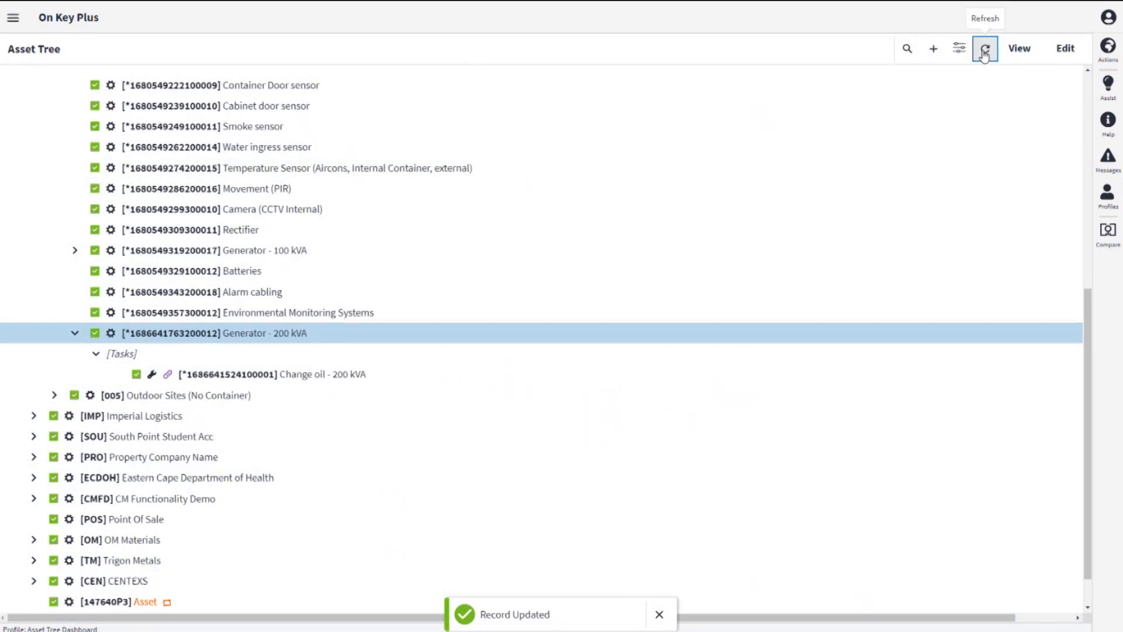
click(720, 333)
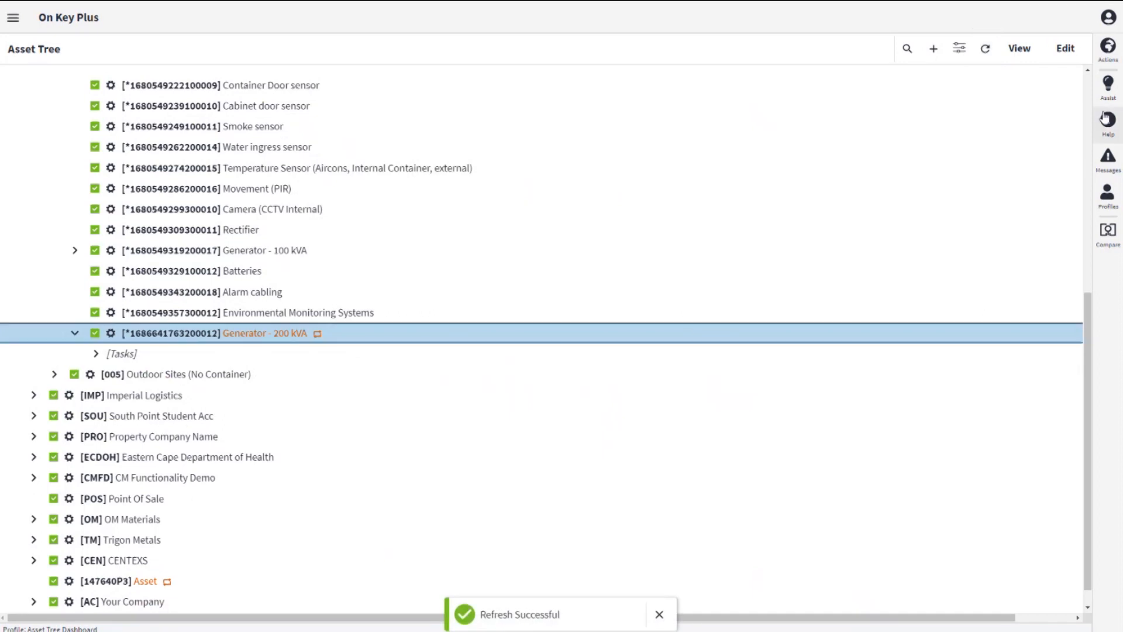
click(1108, 88)
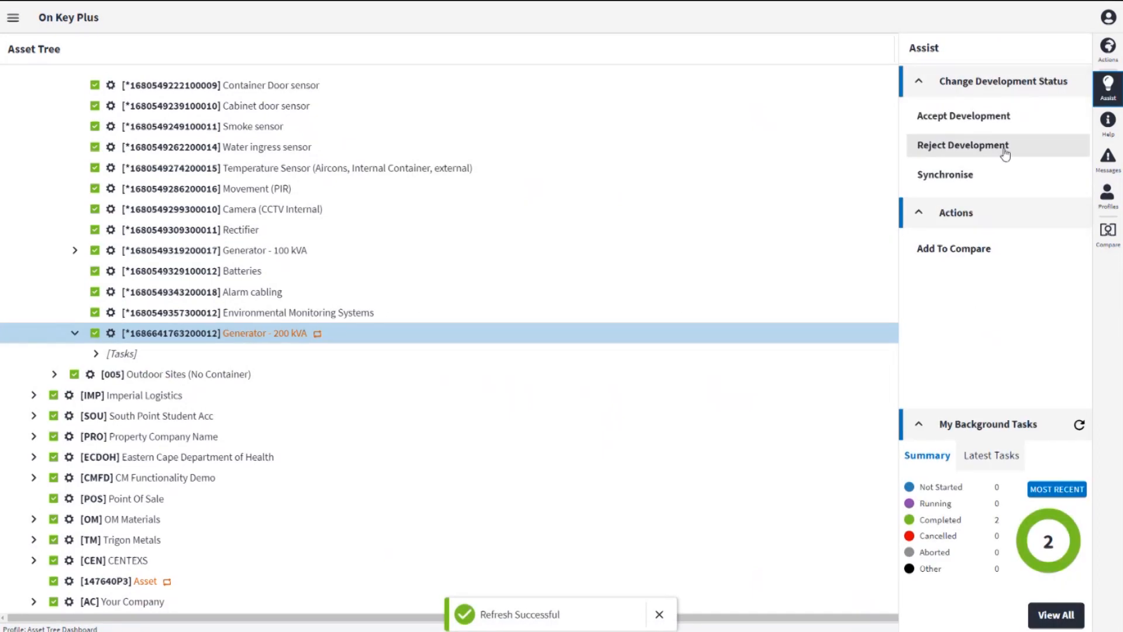
click(989, 174)
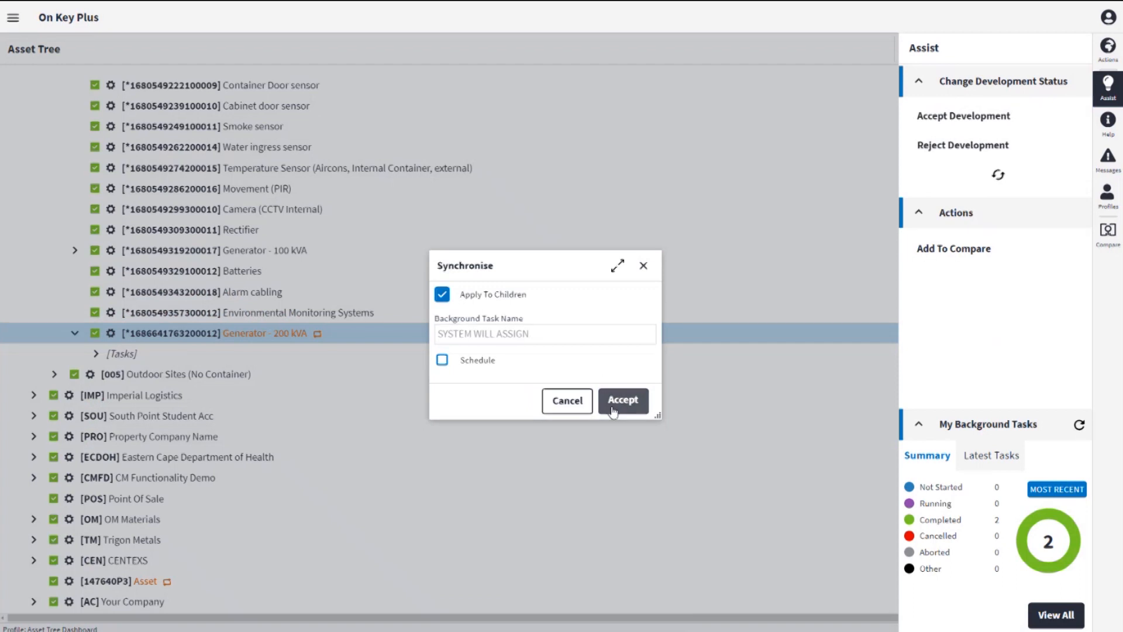
click(622, 400)
click(1110, 90)
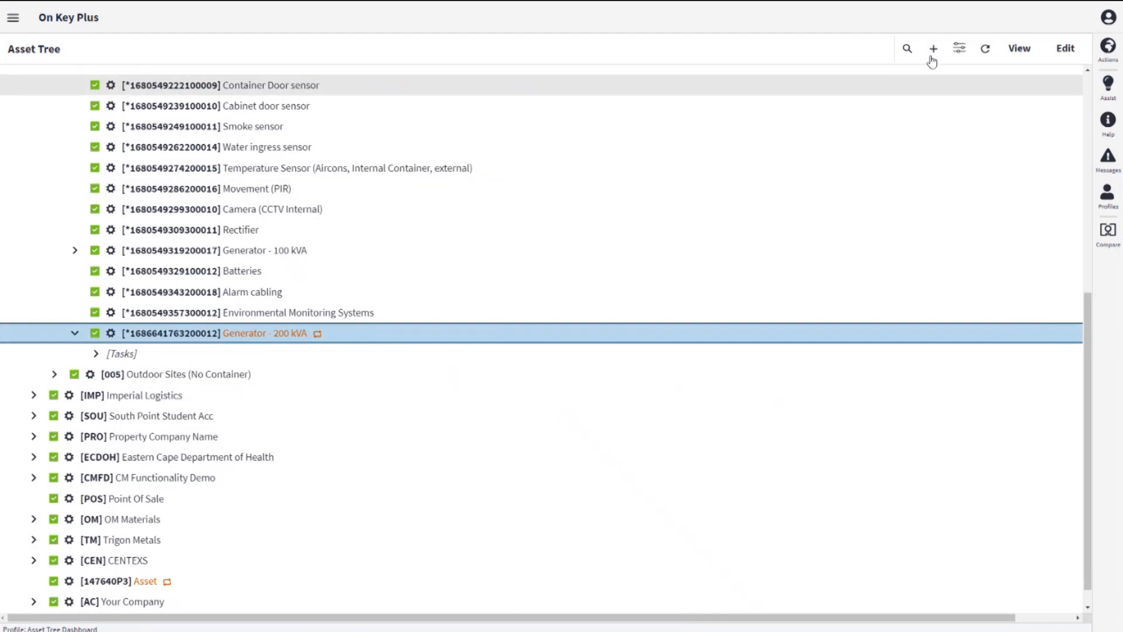
- Refresh the asset tree until the synchronisation is processed, and expand the task list of Generator - 200 kVA to check its oil-change task
click(985, 50)
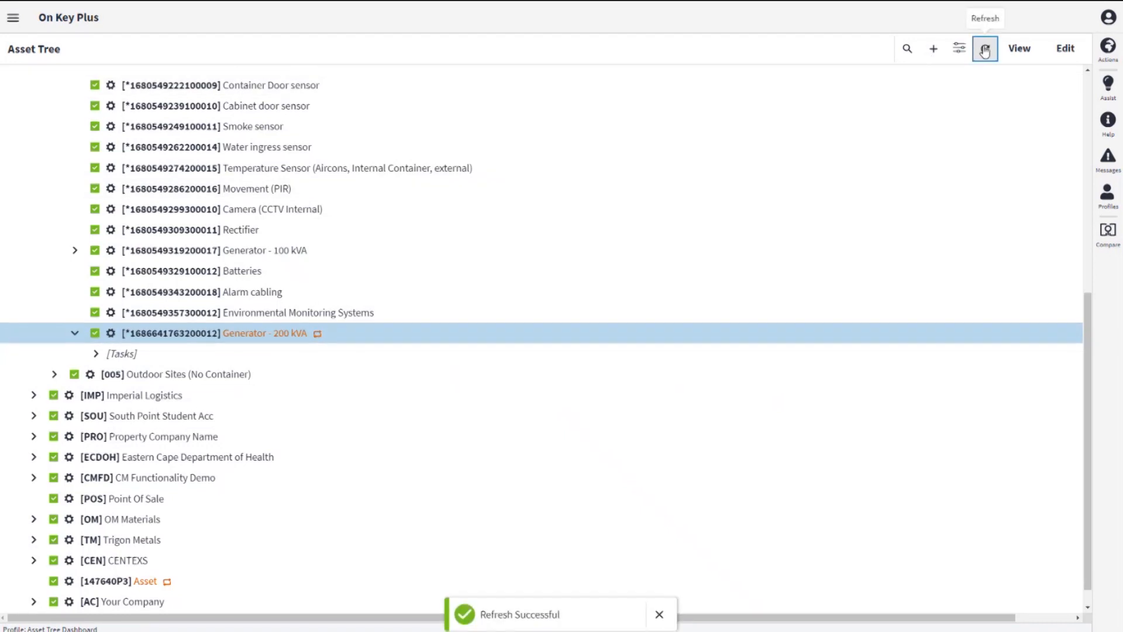
click(985, 51)
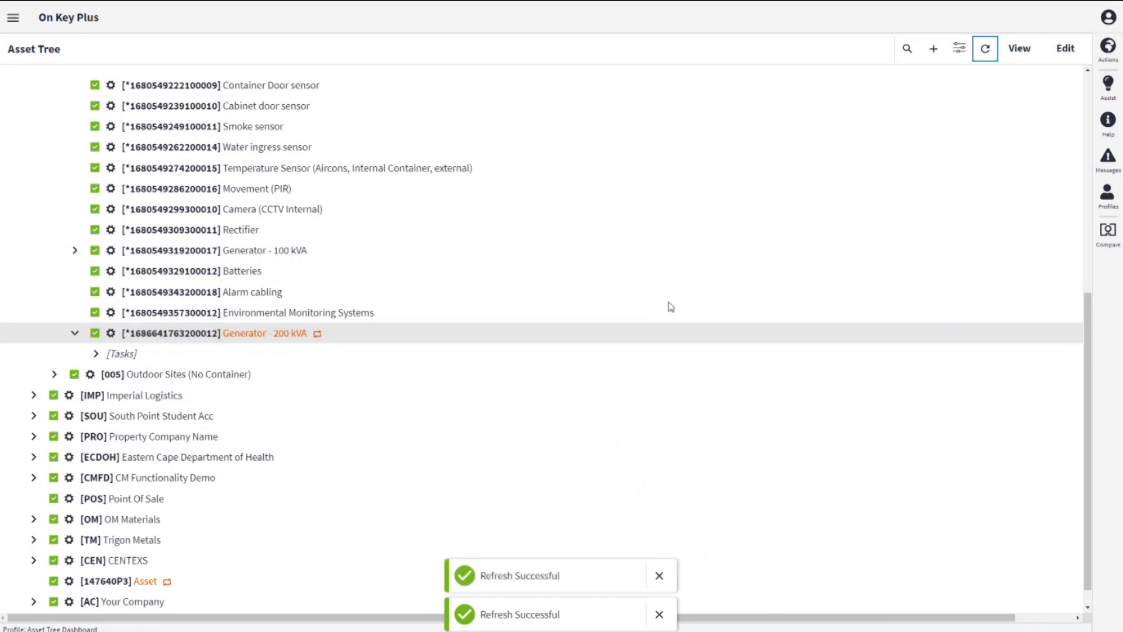
click(985, 51)
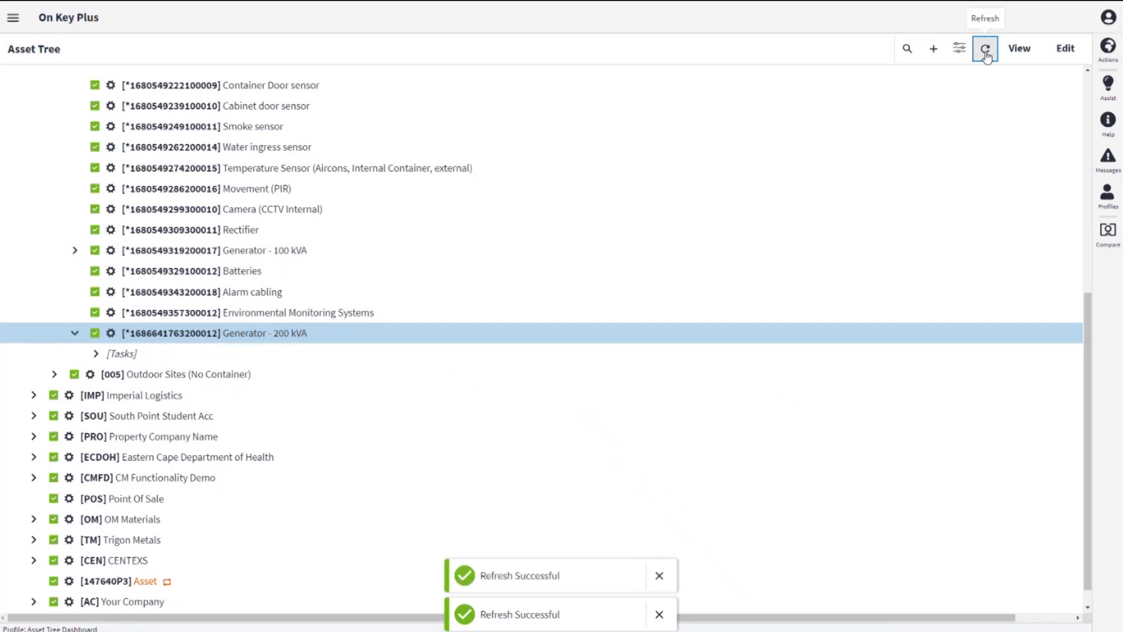
click(96, 355)
click(97, 354)
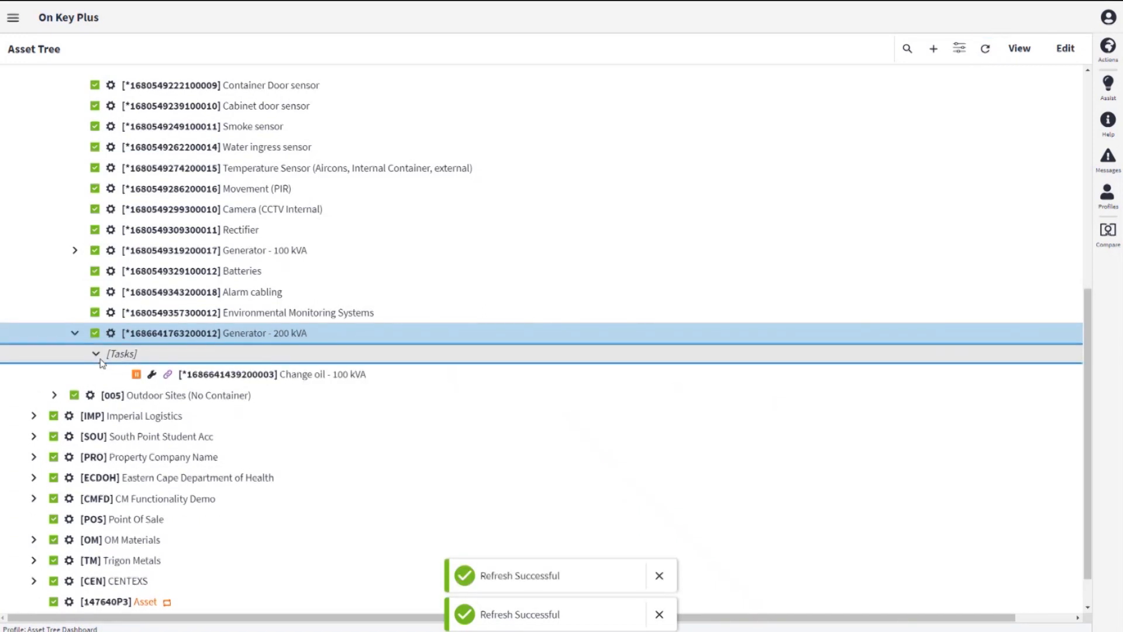